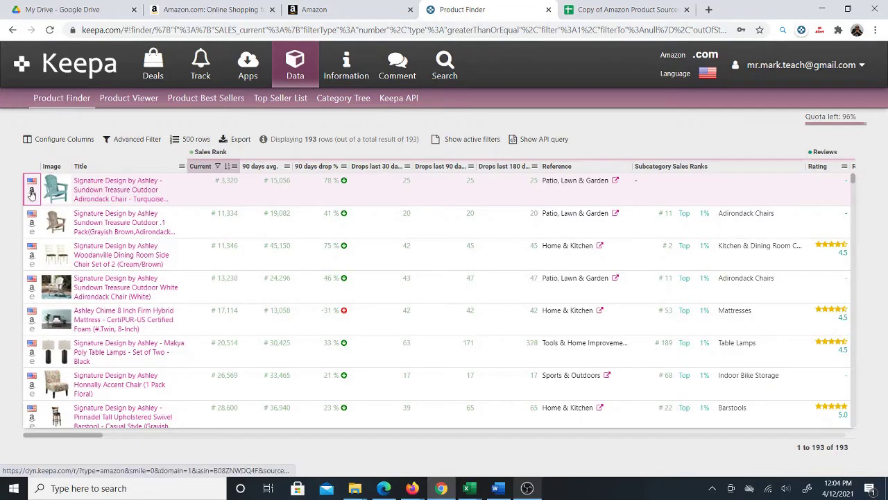
Step: Open the top chair's Amazon page and Google its full title to find Walmart's listing
{"action": "left_click", "coordinate": [32, 193]}
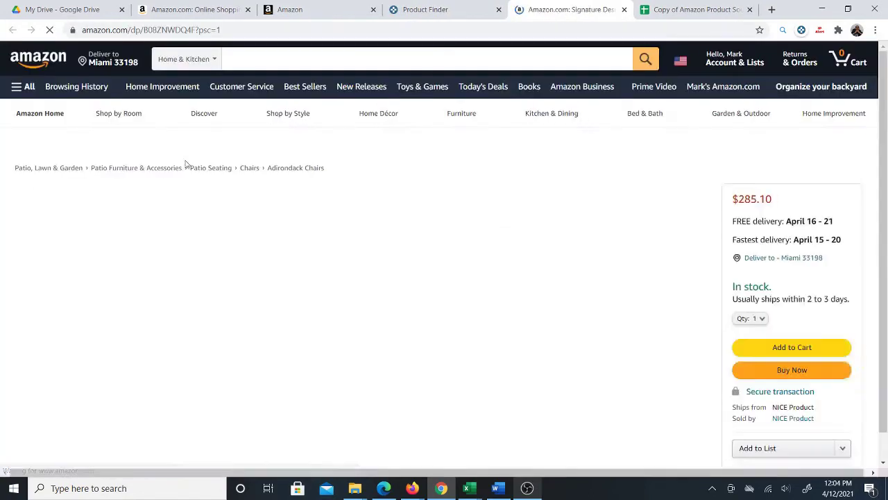
{"action": "triple_click", "coordinate": [511, 208]}
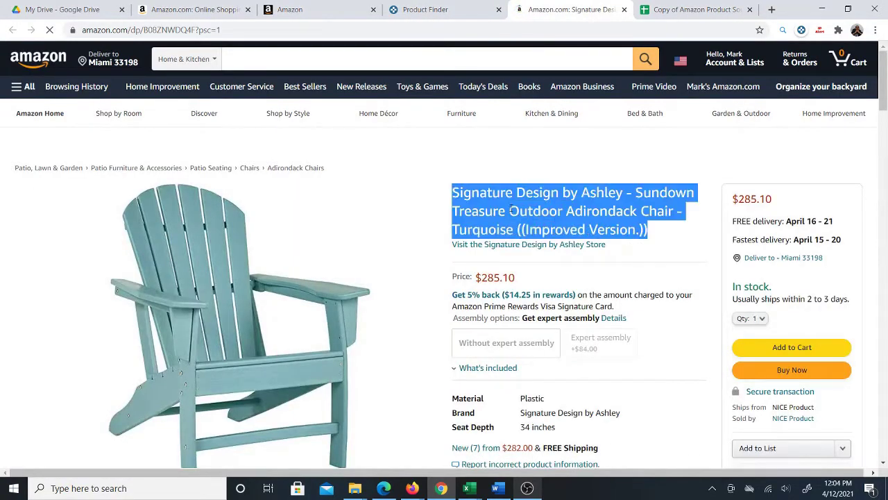
{"action": "right_click", "coordinate": [511, 211]}
{"action": "left_click", "coordinate": [539, 232]}
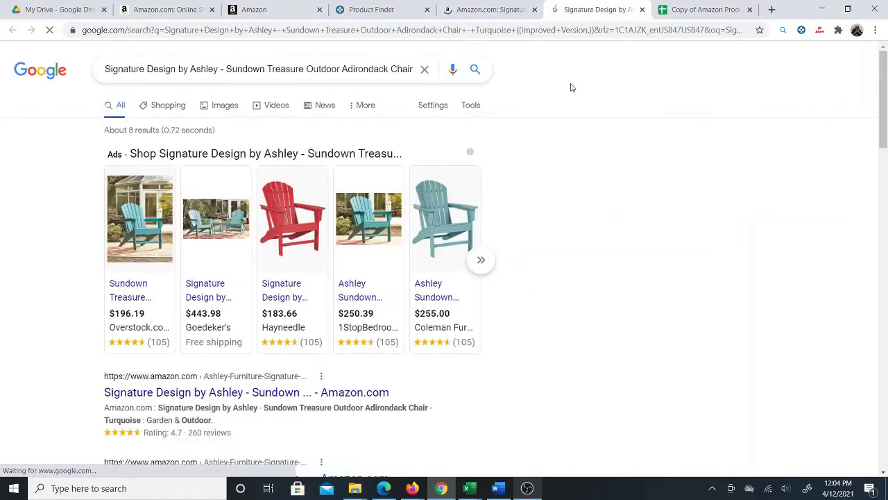
{"action": "scroll", "coordinate": [430, 240], "scroll_direction": "down", "scroll_amount": 2}
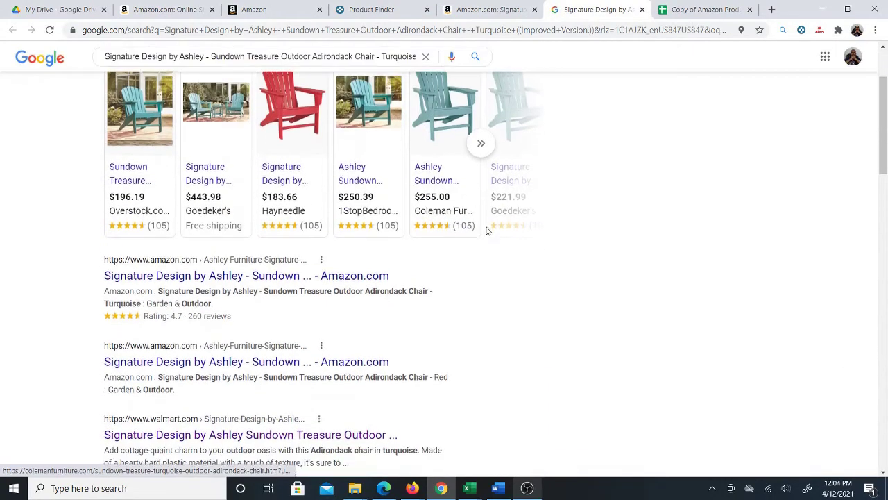
{"action": "scroll", "coordinate": [486, 228], "scroll_direction": "down", "scroll_amount": 3}
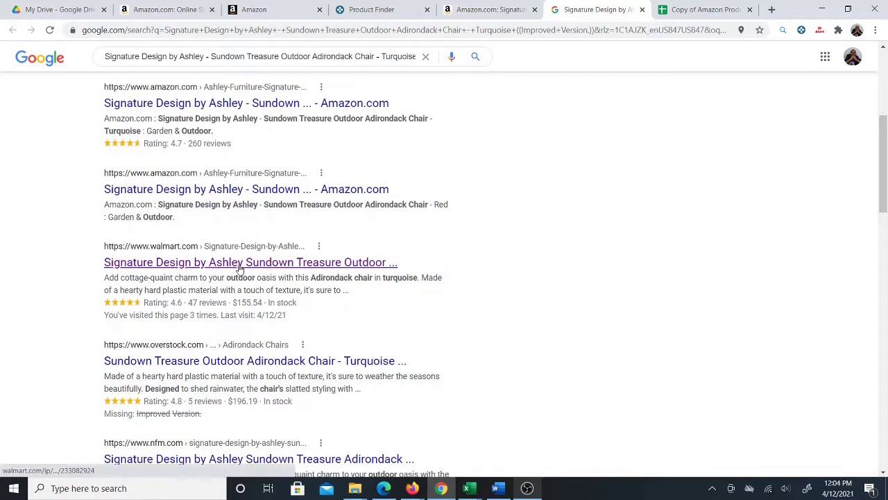
Step: Open the chair's Walmart listing and check its $155.54 price
{"action": "left_click", "coordinate": [239, 263]}
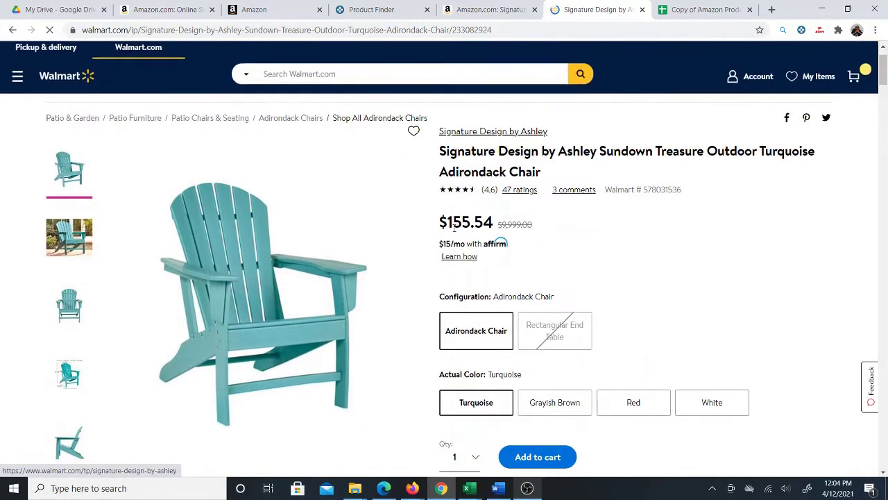
{"action": "left_click_drag", "start_coordinate": [440, 224], "coordinate": [495, 226]}
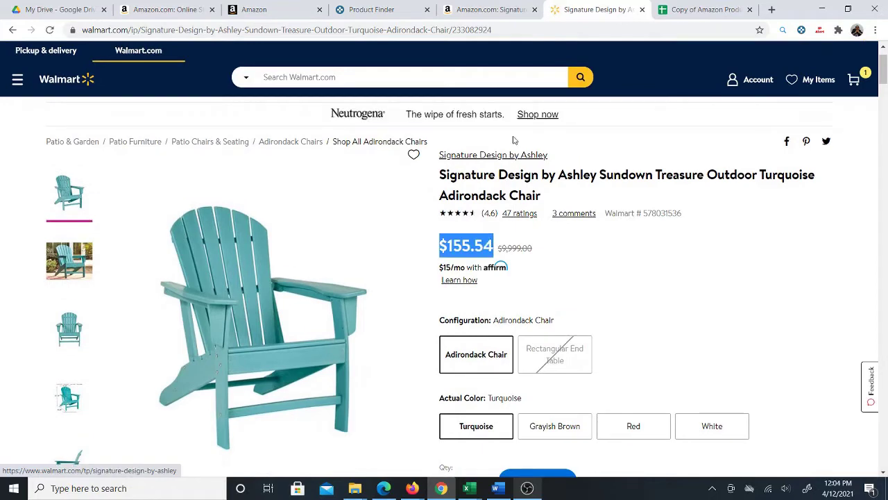
{"action": "scroll", "coordinate": [541, 280], "scroll_direction": "down", "scroll_amount": 2}
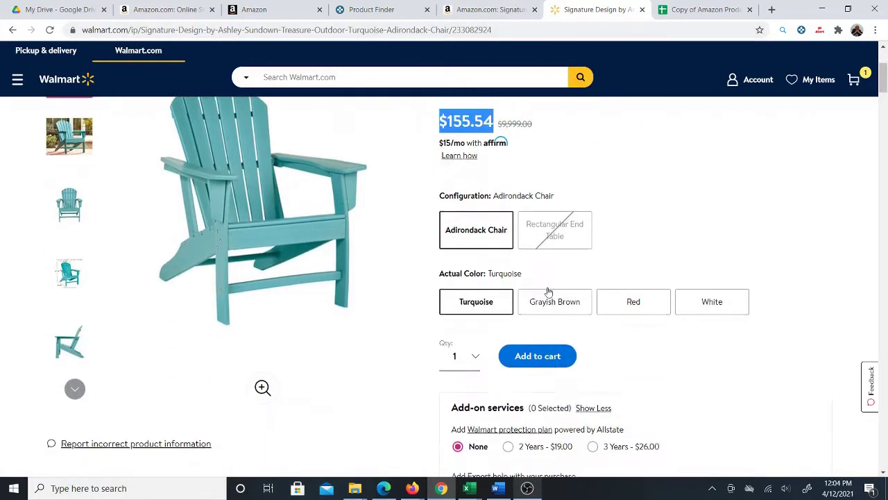
{"action": "scroll", "coordinate": [548, 291], "scroll_direction": "down", "scroll_amount": 4}
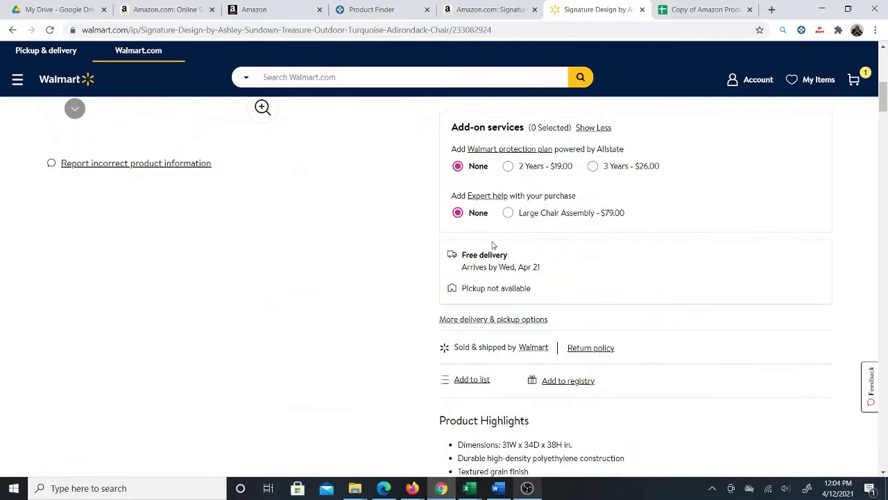
{"action": "scroll", "coordinate": [604, 283], "scroll_direction": "up", "scroll_amount": 6}
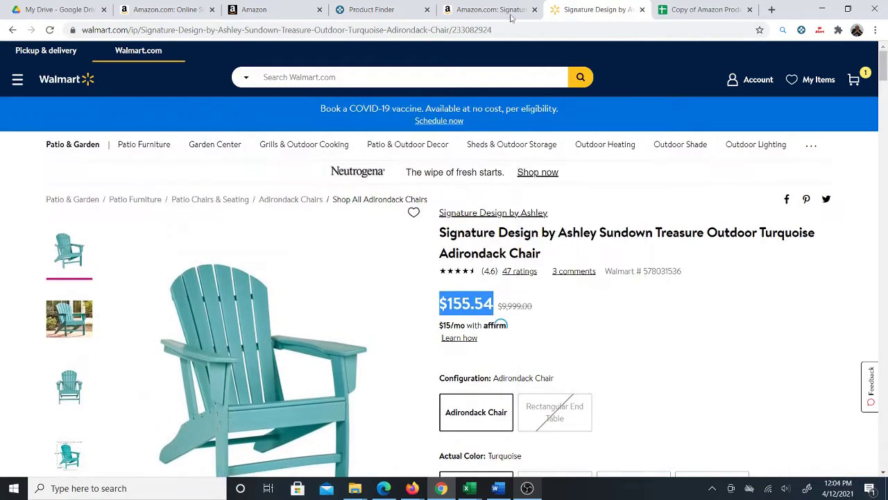
Step: Compare the Walmart price with Amazon's $285.10, then return to the Keepa product list
{"action": "left_click", "coordinate": [510, 17]}
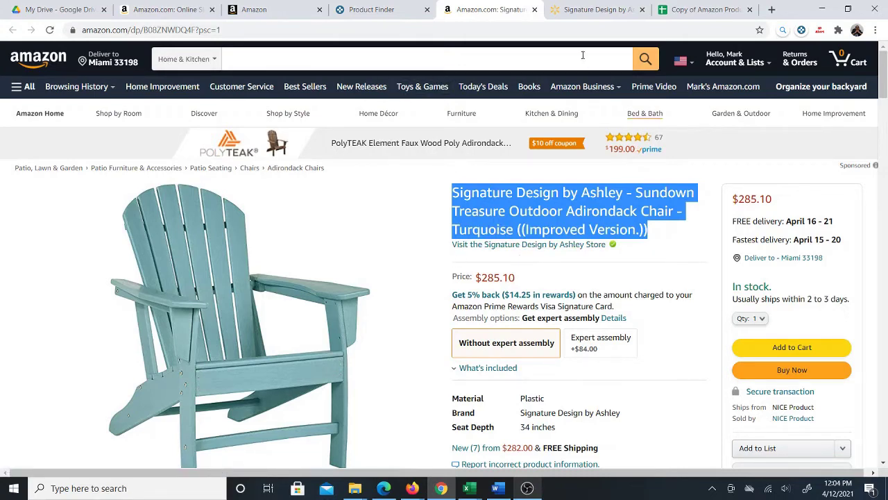
{"action": "left_click", "coordinate": [565, 8]}
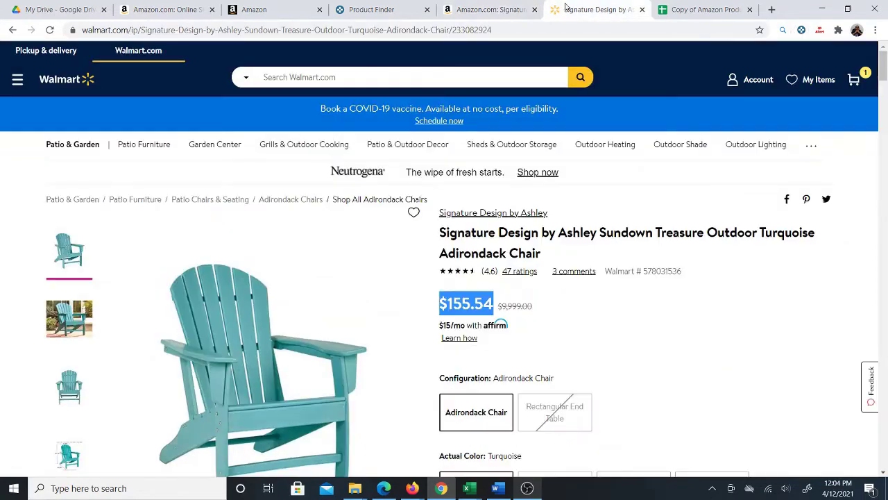
{"action": "left_click", "coordinate": [477, 9]}
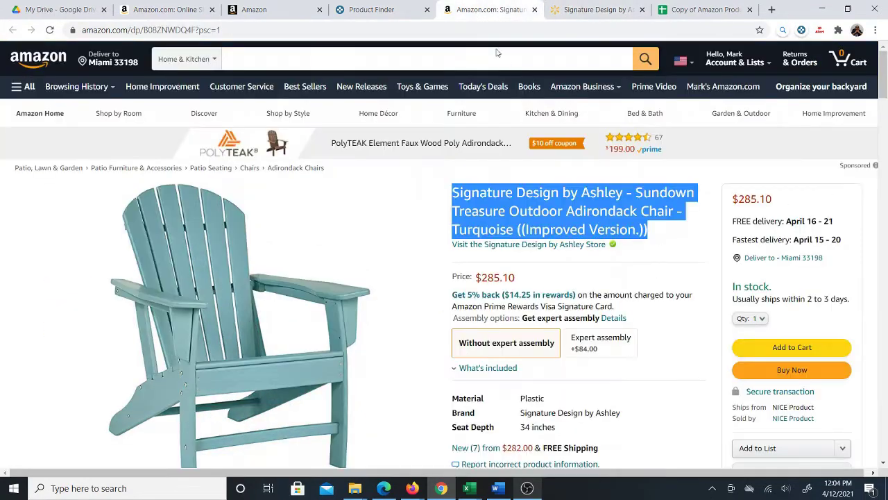
{"action": "left_click", "coordinate": [361, 10]}
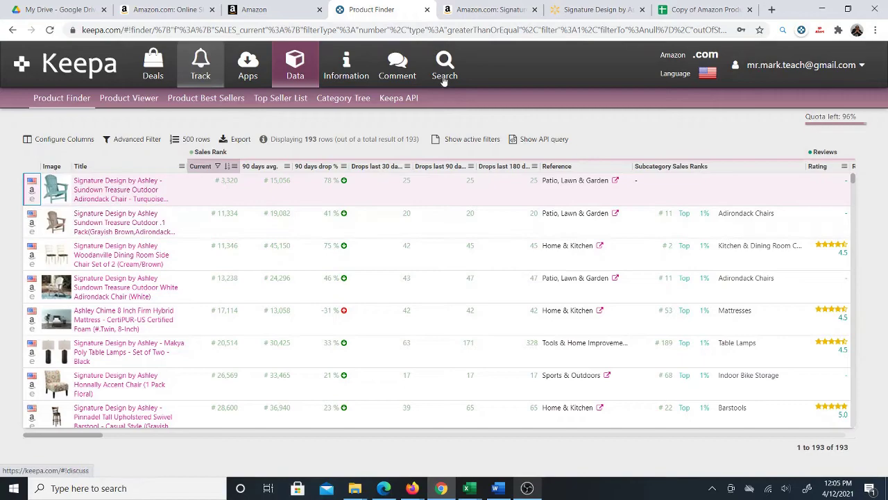
{"action": "key", "text": "ctrl+6"}
{"action": "key", "text": "ctrl+5"}
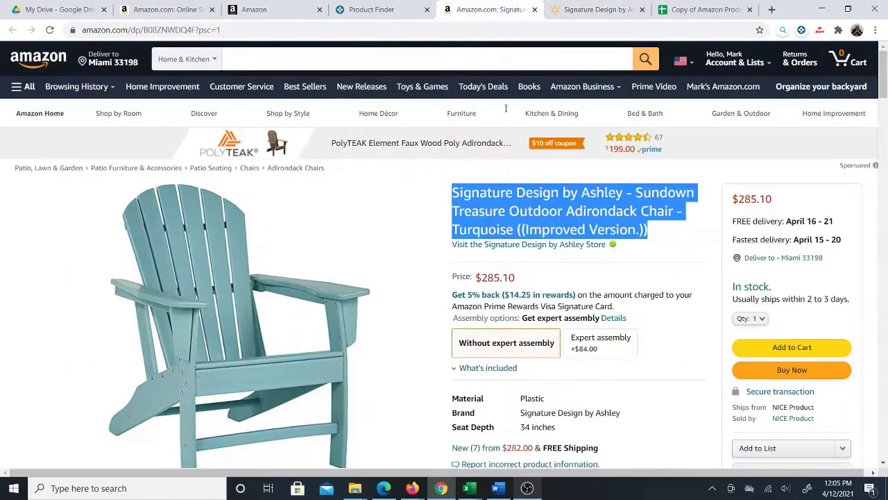
{"action": "key", "text": "ctrl+4"}
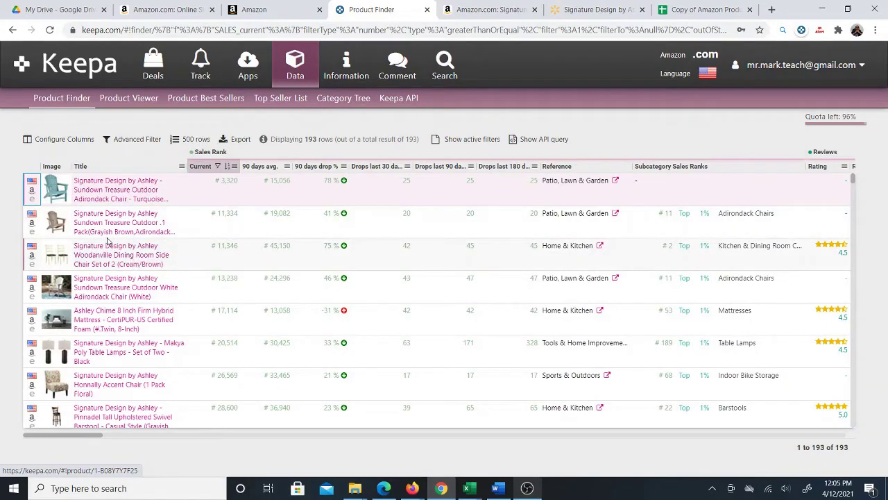
{"action": "scroll", "coordinate": [97, 262], "scroll_direction": "down", "scroll_amount": 2}
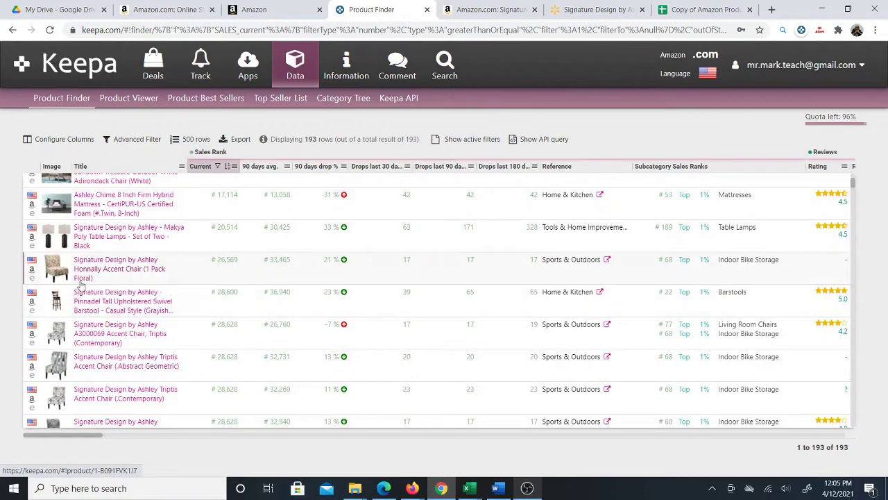
{"action": "scroll", "coordinate": [78, 272], "scroll_direction": "down", "scroll_amount": 1}
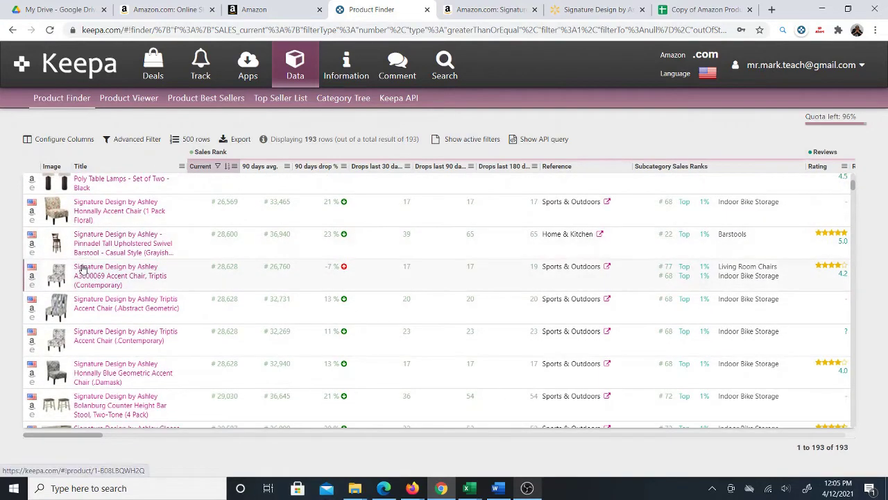
{"action": "scroll", "coordinate": [85, 271], "scroll_direction": "down", "scroll_amount": 1}
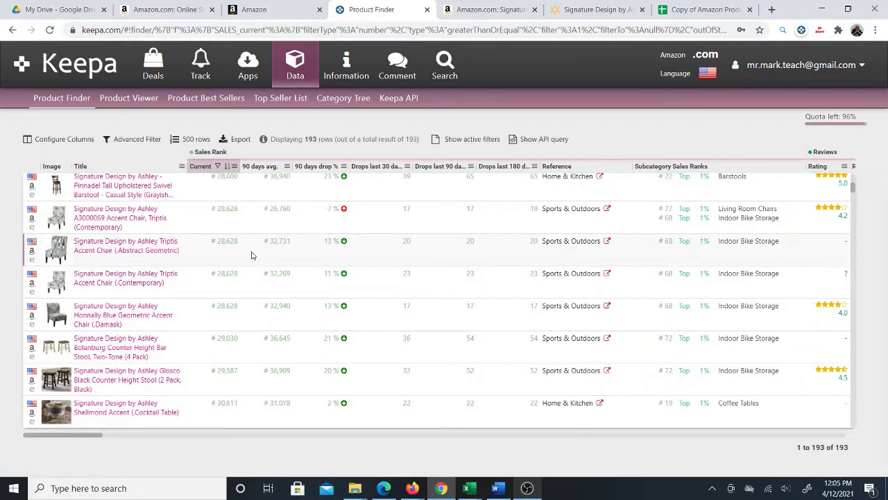
{"action": "scroll", "coordinate": [280, 251], "scroll_direction": "up", "scroll_amount": 4}
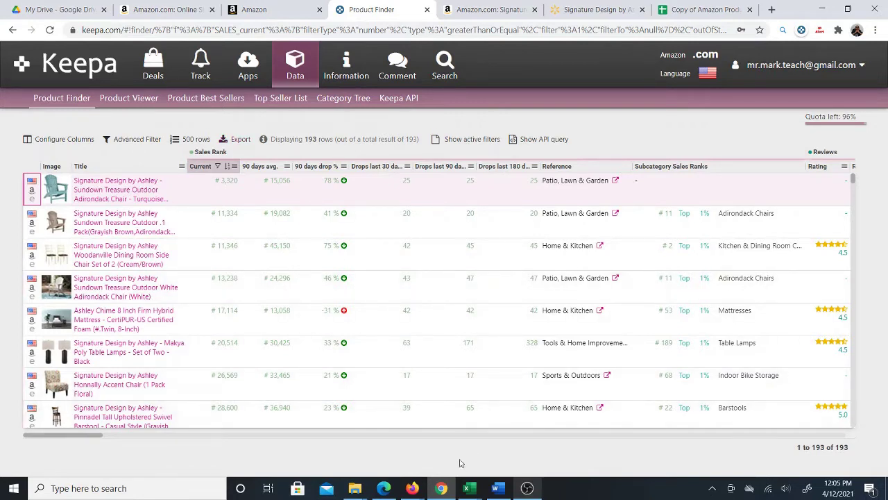
{"action": "mouse_move", "coordinate": [467, 486]}
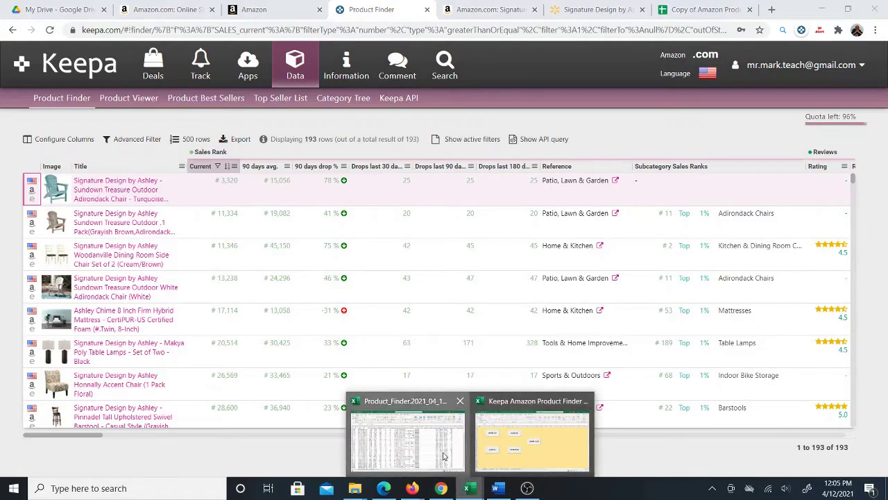
Step: Scan the exported Product_Finder columns, then switch to the Data Analyzer workbook's CONTROLS sheet
{"action": "left_click", "coordinate": [445, 457]}
{"action": "key", "text": "ctrl+a"}
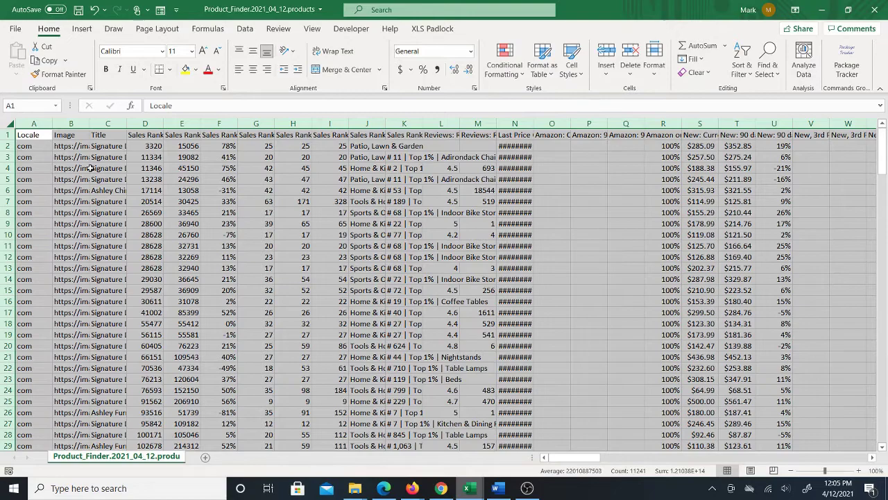
{"action": "left_click_drag", "start_coordinate": [34, 135], "coordinate": [495, 272]}
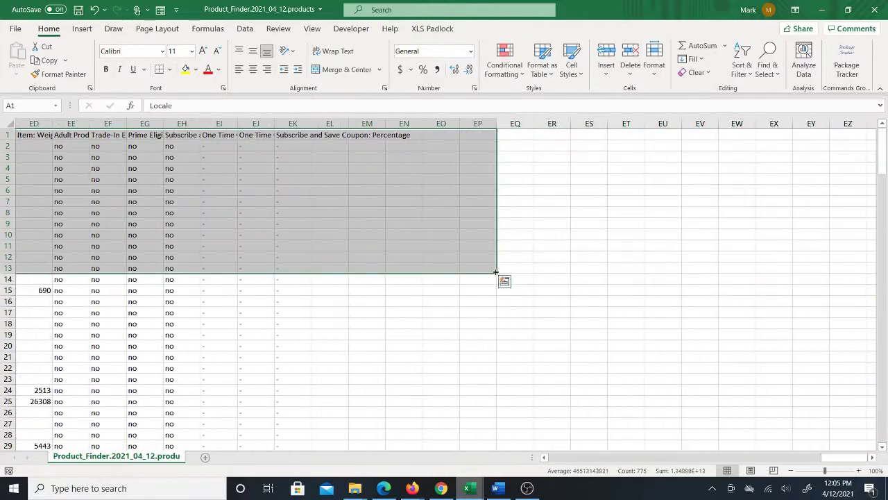
{"action": "left_click", "coordinate": [475, 488]}
{"action": "left_click", "coordinate": [545, 461]}
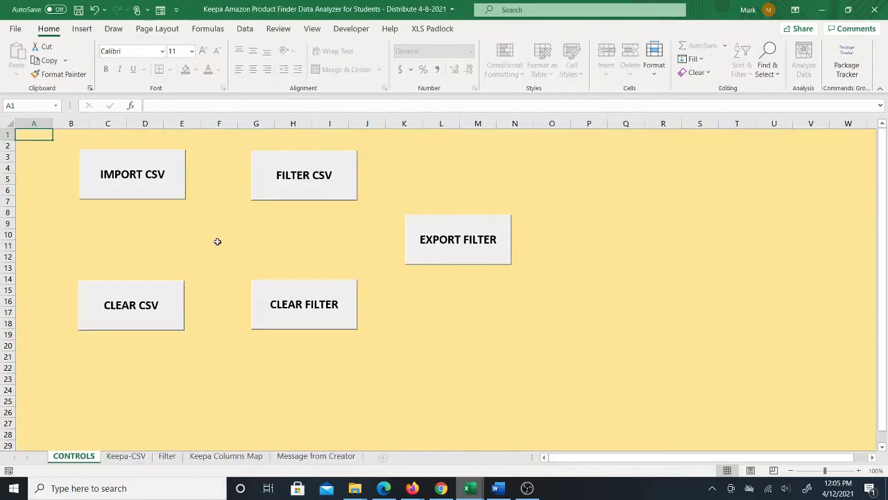
Step: Review the analyzer's Filter sheet rows, narrowing to the top six products, then return to Chrome
{"action": "left_click", "coordinate": [124, 456]}
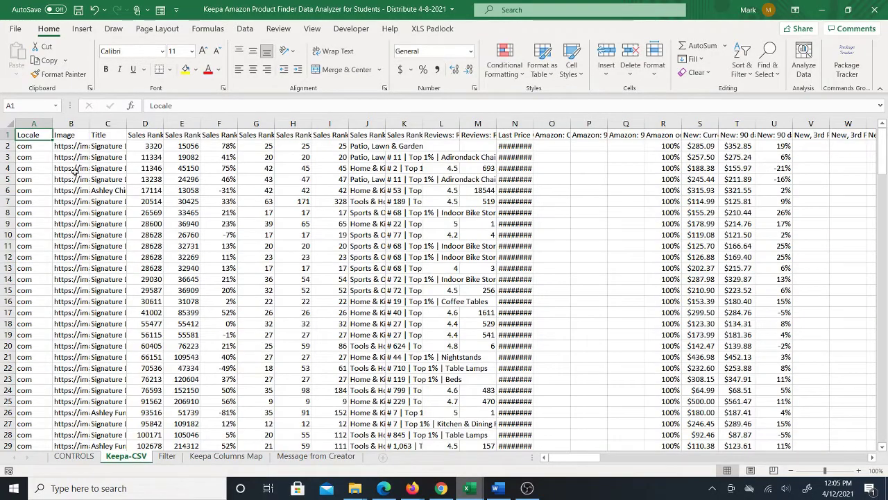
{"action": "left_click", "coordinate": [166, 457]}
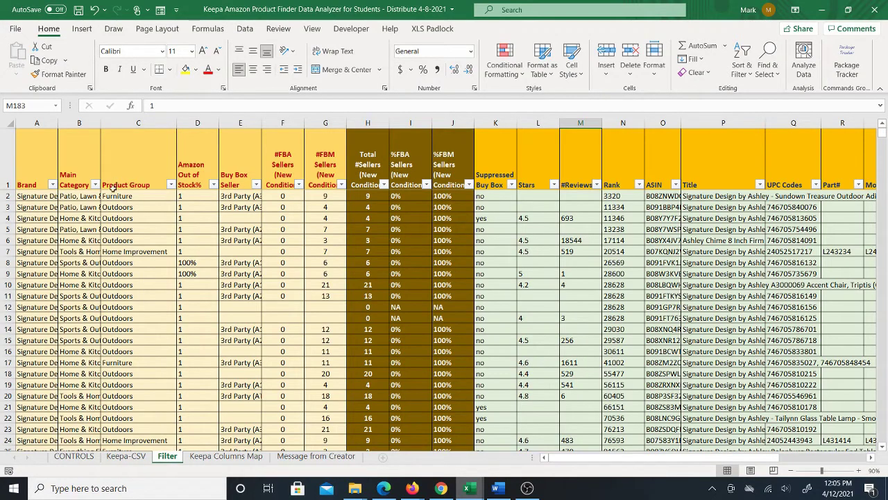
{"action": "left_click_drag", "start_coordinate": [36, 197], "coordinate": [388, 221]}
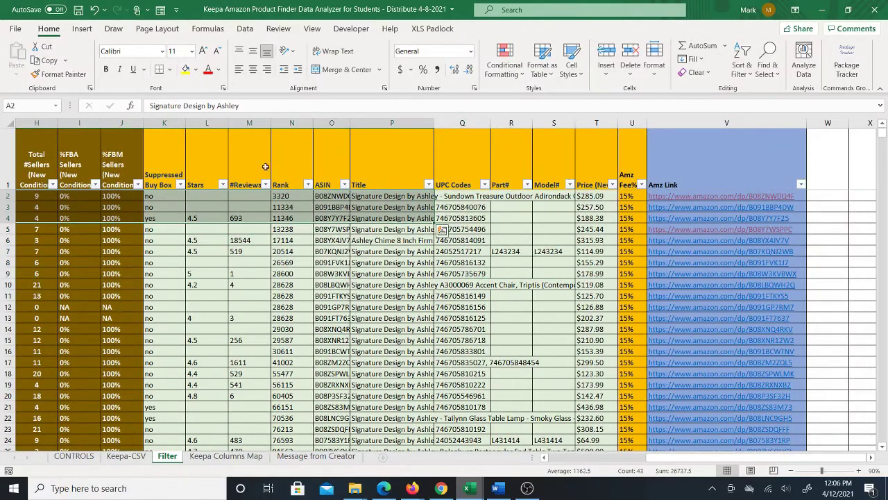
{"action": "left_click", "coordinate": [165, 170]}
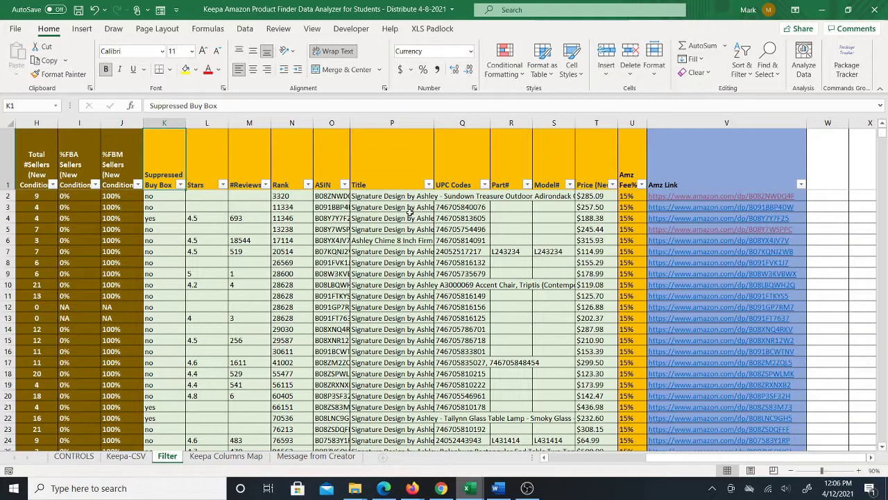
{"action": "left_click_drag", "start_coordinate": [406, 217], "coordinate": [136, 197]}
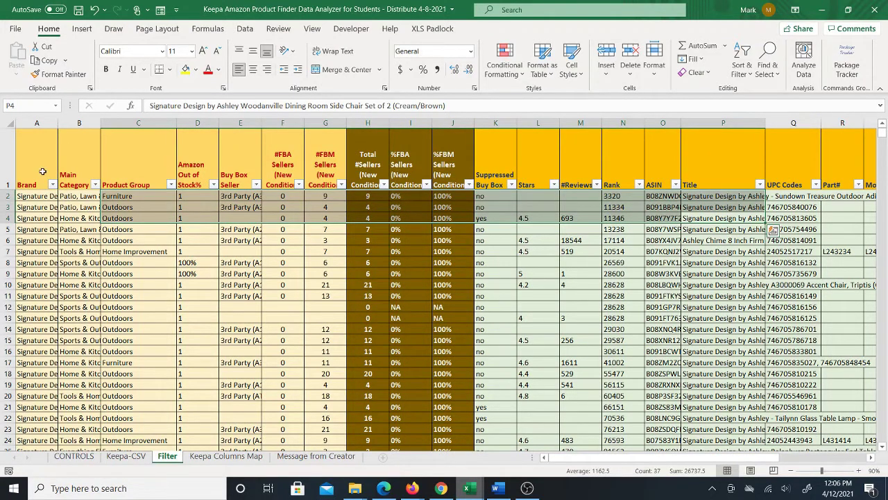
{"action": "left_click_drag", "start_coordinate": [47, 195], "coordinate": [371, 250]}
{"action": "left_click_drag", "start_coordinate": [350, 123], "coordinate": [362, 124]}
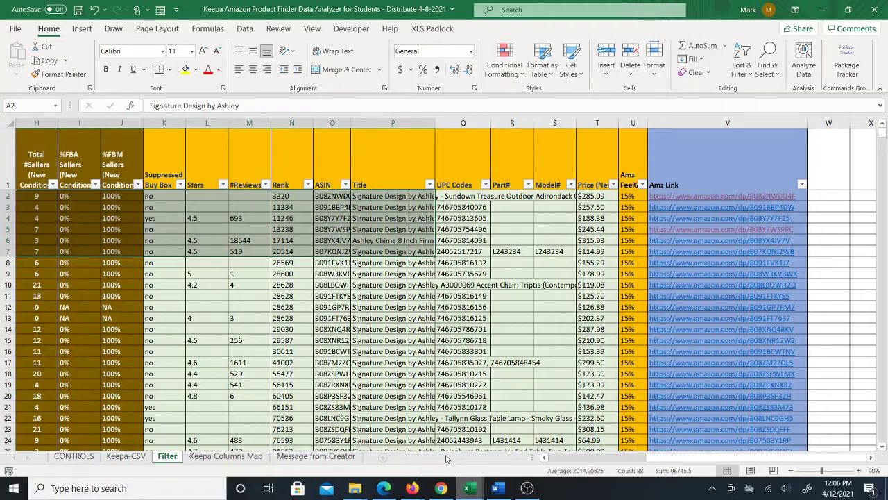
{"action": "left_click", "coordinate": [441, 488]}
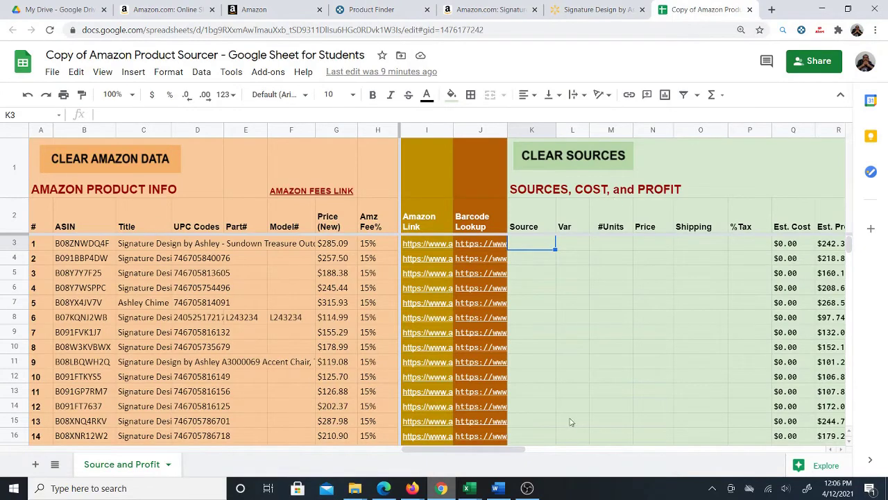
Step: Scroll the Amazon Product Sourcer sheet sideways to reach the first product's Amazon link
{"action": "left_click_drag", "start_coordinate": [521, 449], "coordinate": [483, 460]}
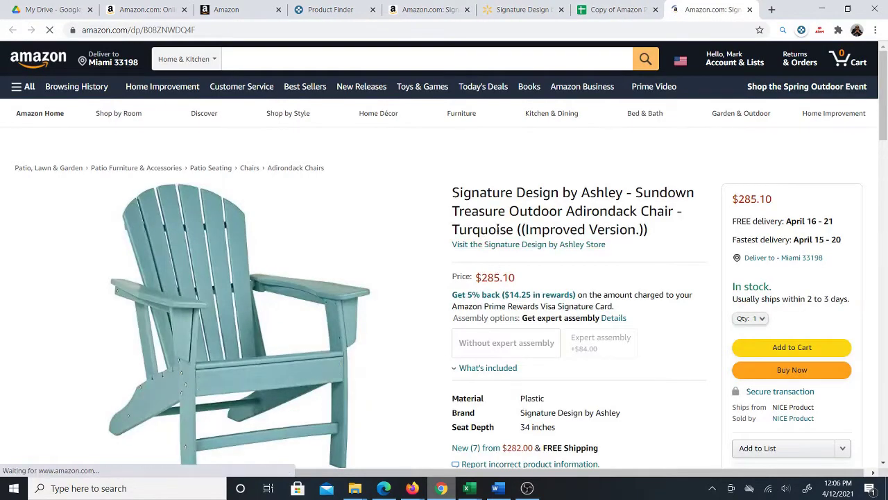
Step: Copy the $155.54 Walmart chair page's address and go back to the Product Sourcer sheet
{"action": "left_click", "coordinate": [514, 13]}
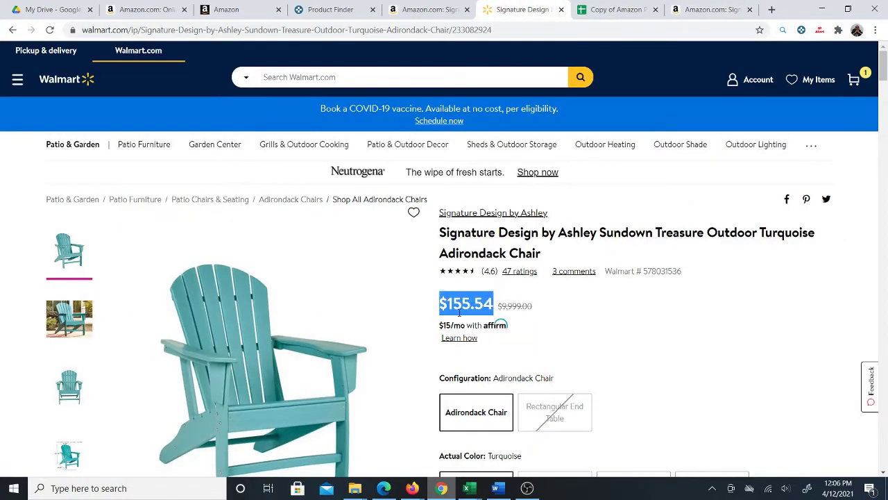
{"action": "left_click", "coordinate": [299, 30]}
{"action": "key", "text": "ctrl+a"}
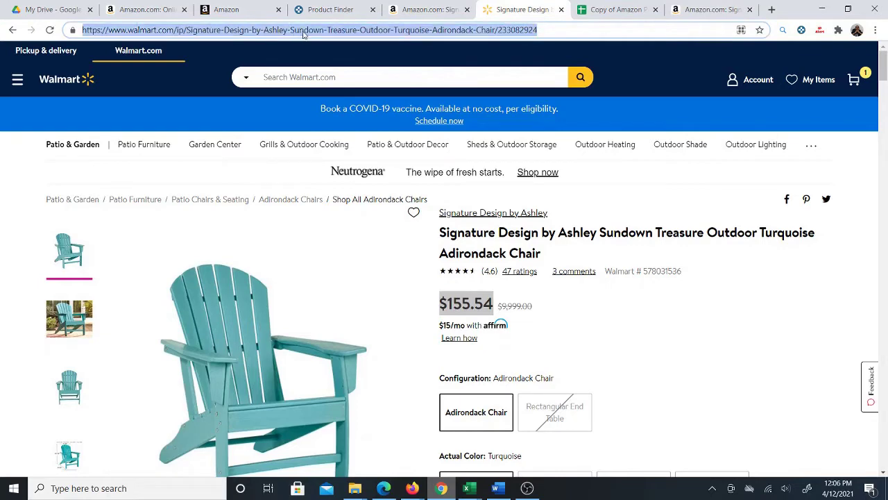
{"action": "left_click", "coordinate": [615, 9]}
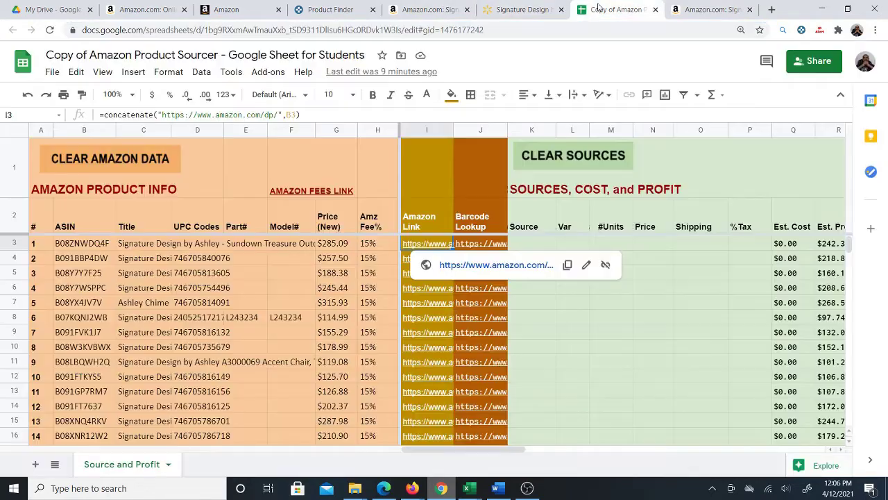
Step: Paste the Walmart link into K3 and enter 1 unit at 155.54 for the first product
{"action": "left_click", "coordinate": [535, 244]}
{"action": "key", "text": "ctrl+v"}
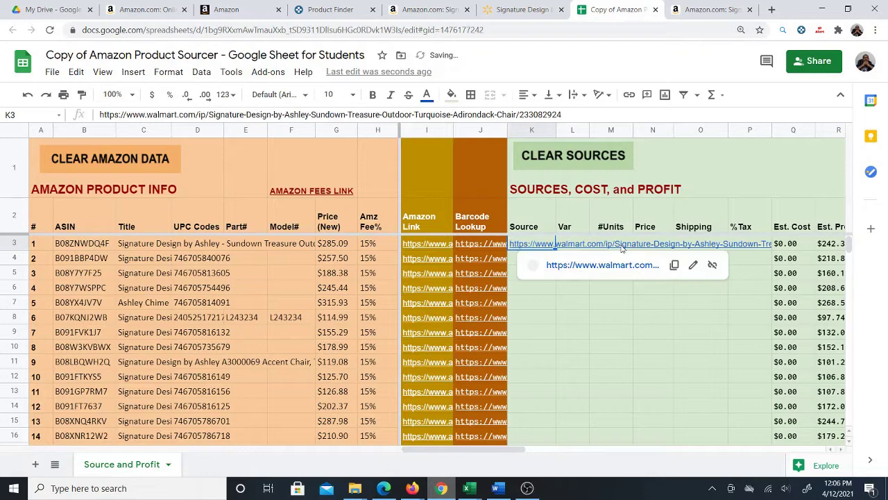
{"action": "left_click", "coordinate": [622, 246]}
{"action": "type", "text": "1"}
{"action": "key", "text": "Tab"}
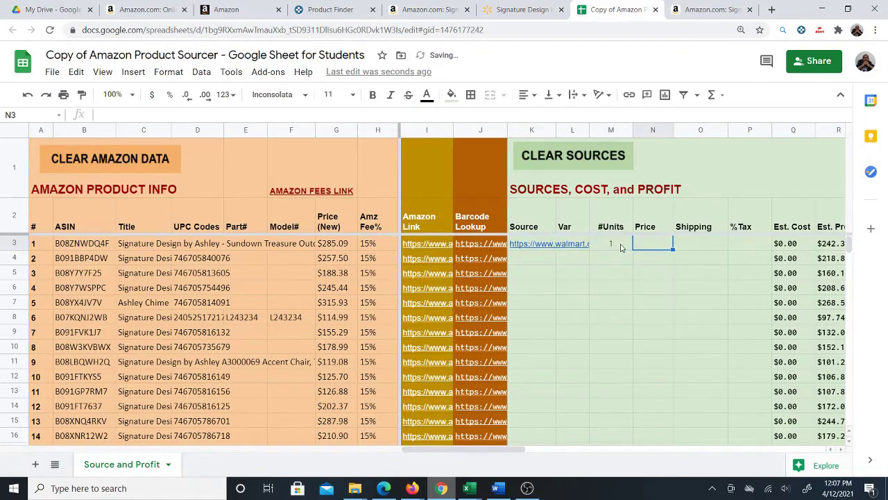
{"action": "type", "text": "155.54"}
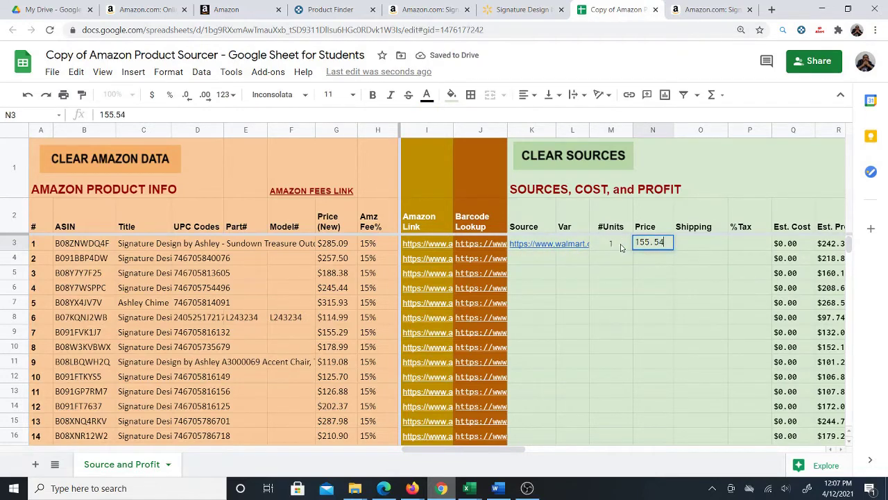
{"action": "key", "text": "Return"}
Step: Enter 10% tax in P3 and check the resulting 41.63% ROI in S3
{"action": "left_click", "coordinate": [622, 246]}
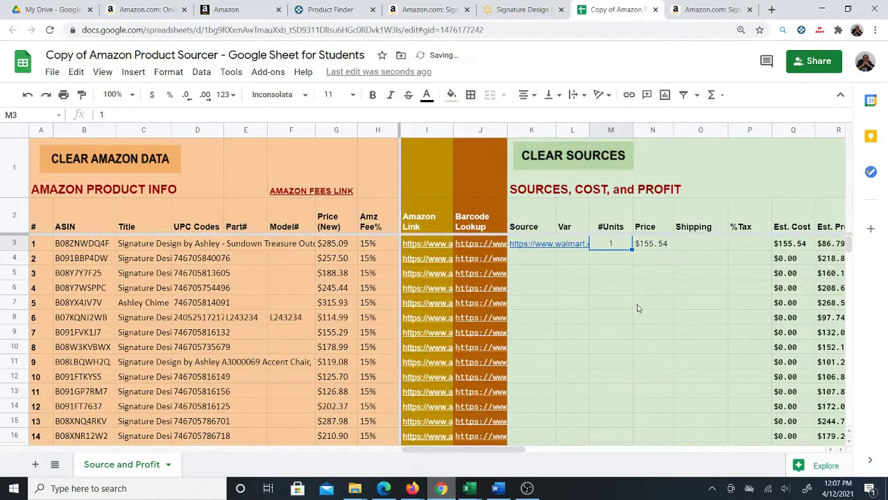
{"action": "left_click", "coordinate": [697, 246]}
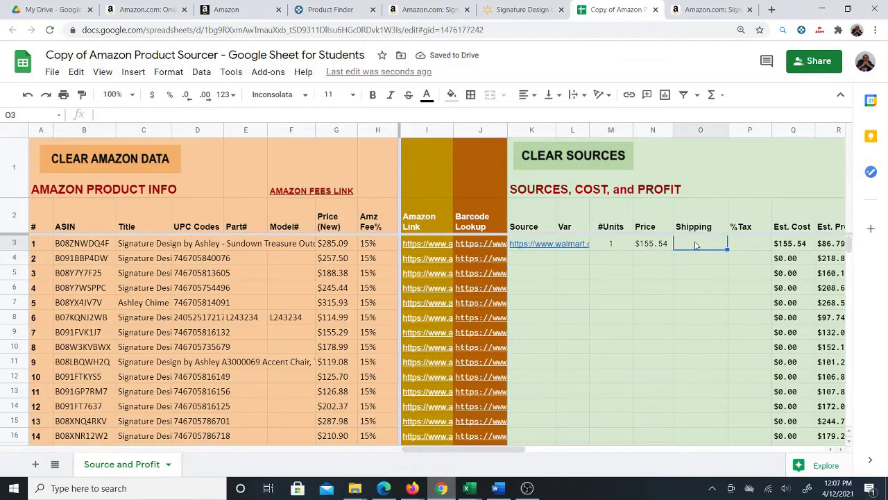
{"action": "key", "text": "Right"}
{"action": "key", "text": "Right"}
{"action": "key", "text": "Right"}
{"action": "key", "text": "Right"}
{"action": "key", "text": "Left"}
{"action": "key", "text": "Left"}
{"action": "key", "text": "Left"}
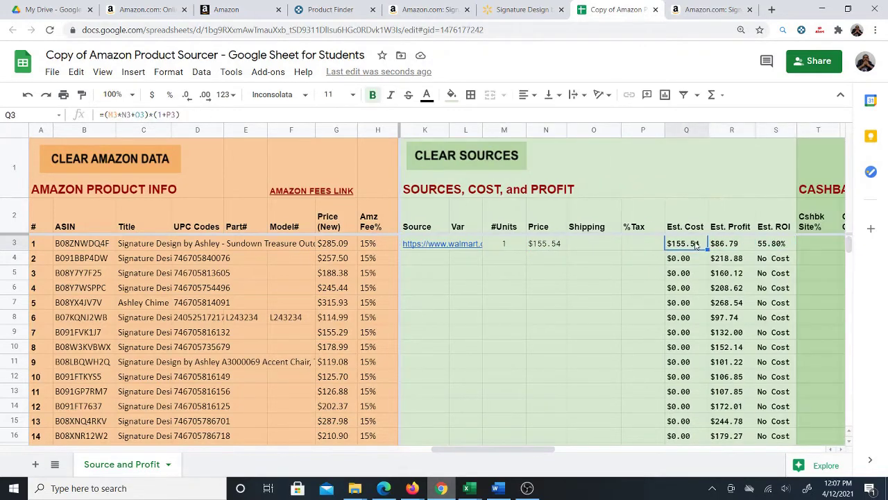
{"action": "type", "text": "10%"}
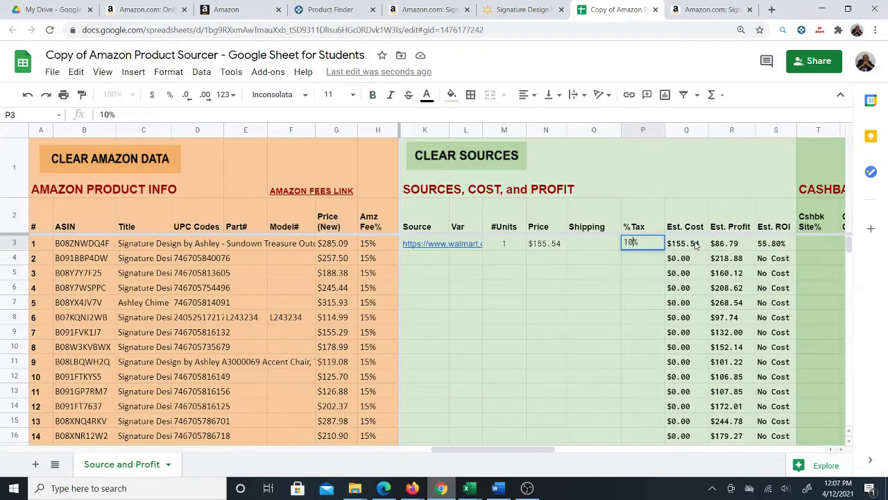
{"action": "key", "text": "Return"}
{"action": "key", "text": "Up"}
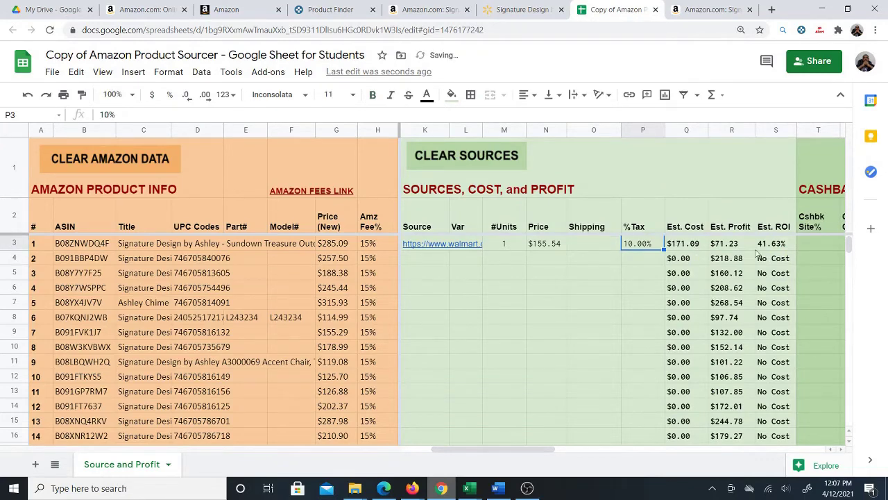
{"action": "left_click", "coordinate": [775, 243]}
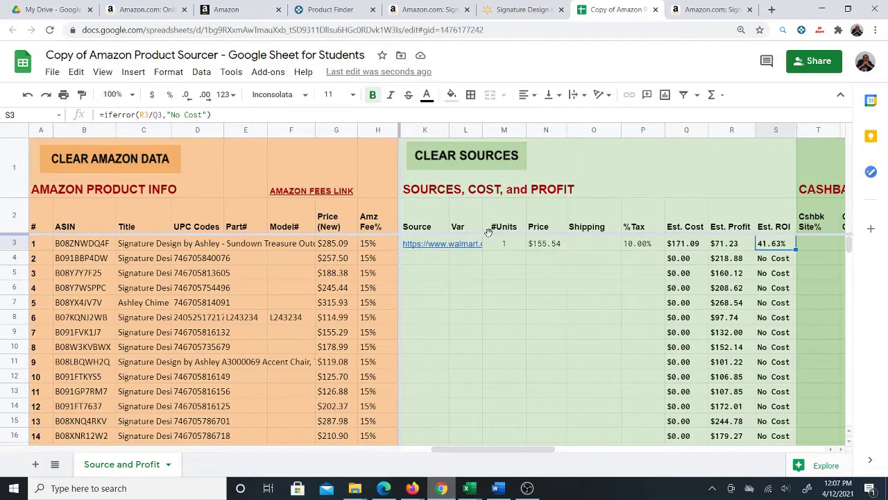
Step: Check the 1-unit value in M3, then go back to Keepa's 193-product Finder list
{"action": "left_click", "coordinate": [522, 245]}
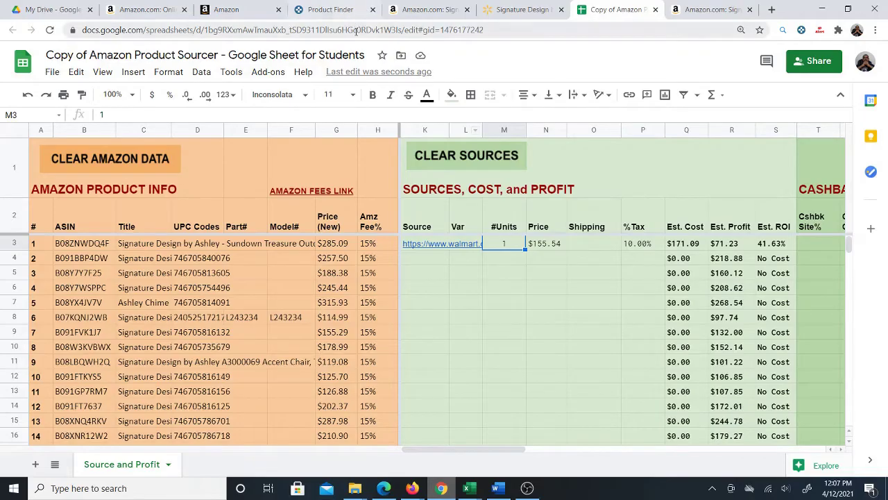
{"action": "left_click", "coordinate": [329, 10]}
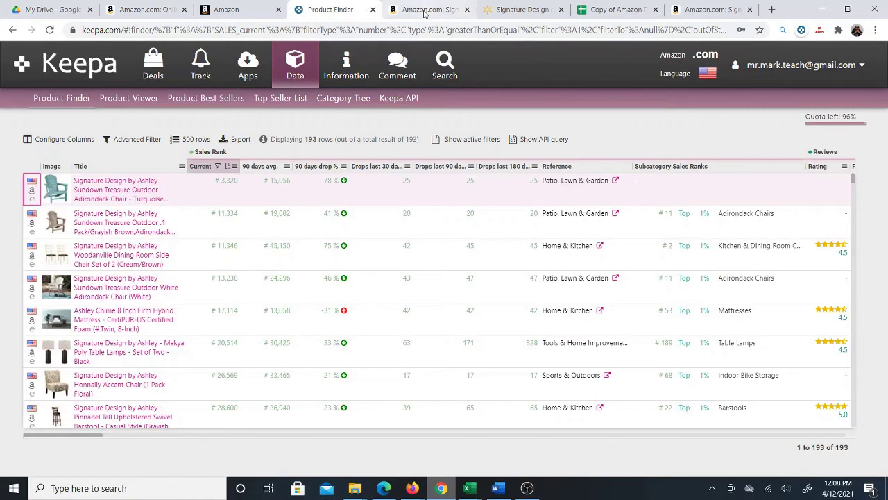
{"action": "left_click", "coordinate": [496, 14]}
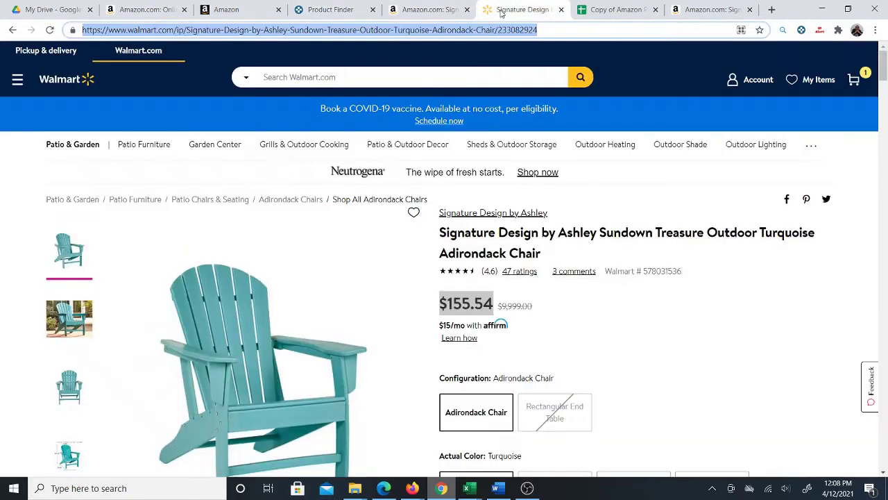
{"action": "left_click", "coordinate": [430, 17]}
{"action": "left_click", "coordinate": [331, 16]}
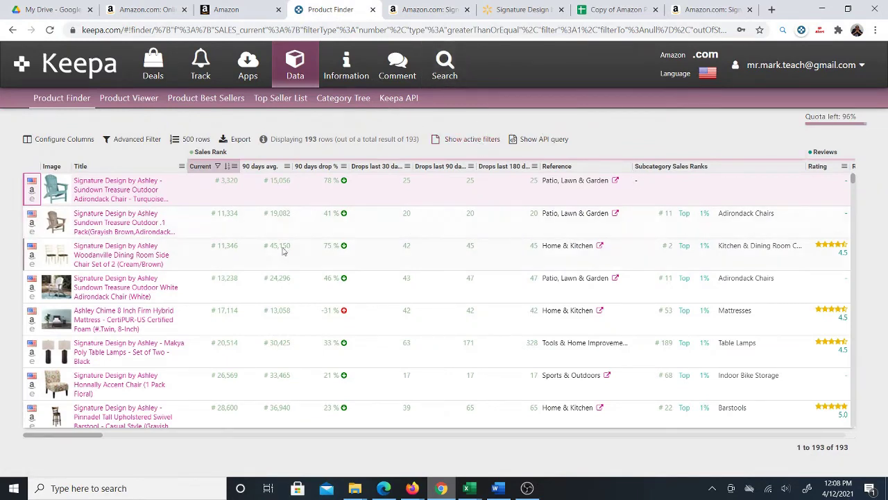
{"action": "scroll", "coordinate": [326, 243], "scroll_direction": "down", "scroll_amount": 1}
{"action": "scroll", "coordinate": [347, 242], "scroll_direction": "up", "scroll_amount": 1}
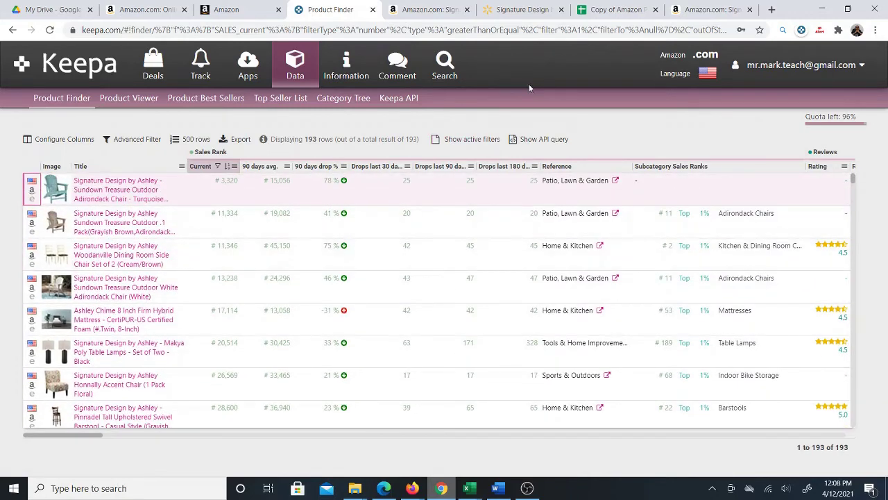